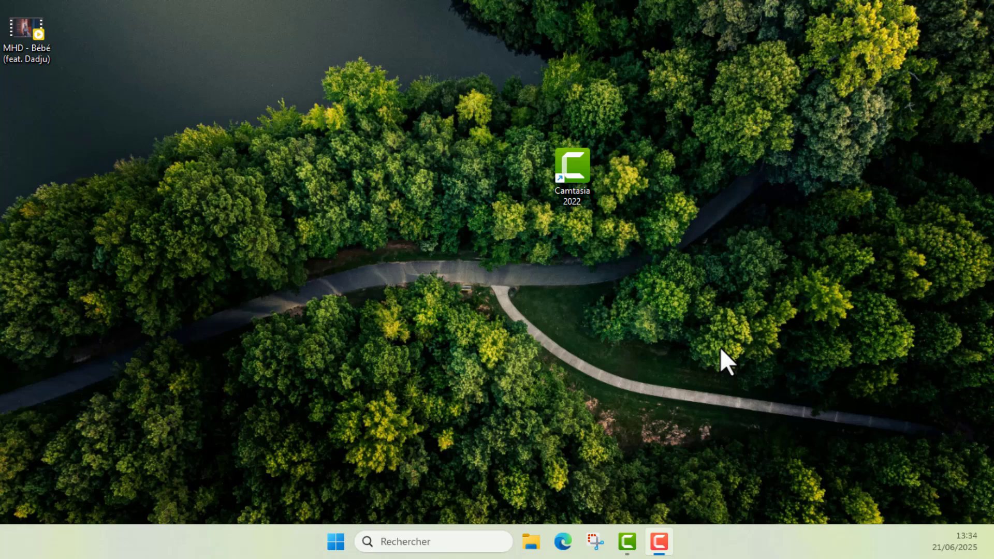
# - Switch to the Camtasia editor, view the welcome window with its project and recording options, and close it
pyautogui.click(625, 542)
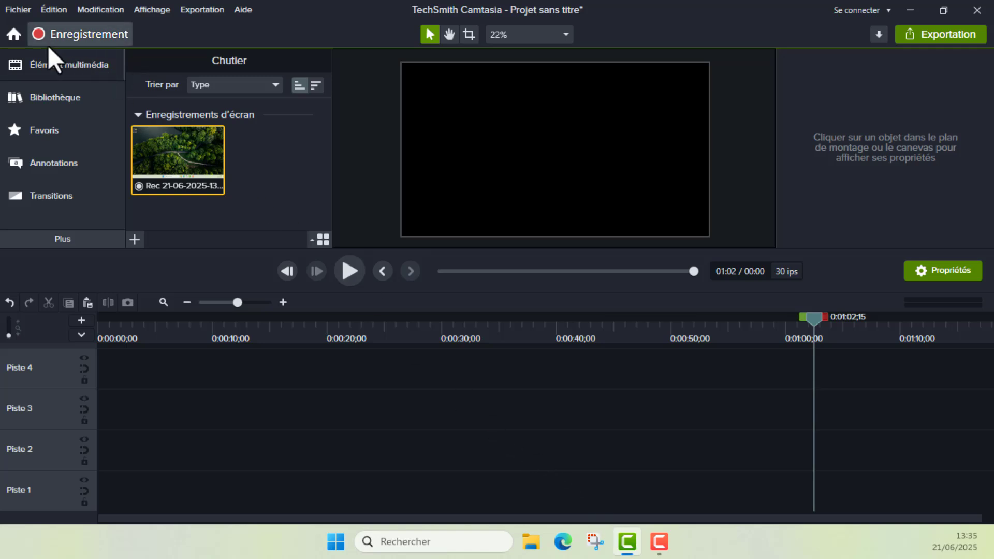
pyautogui.click(14, 35)
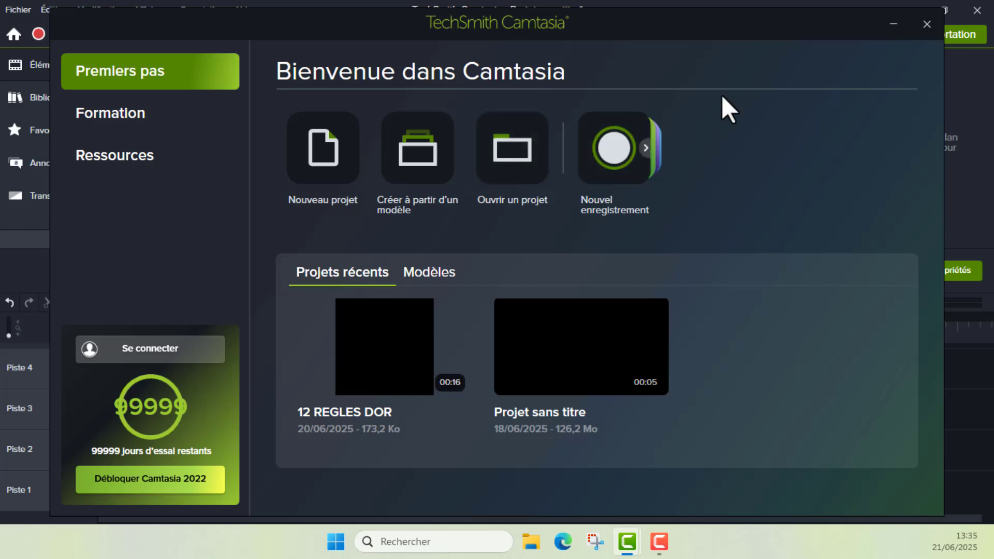
pyautogui.click(922, 17)
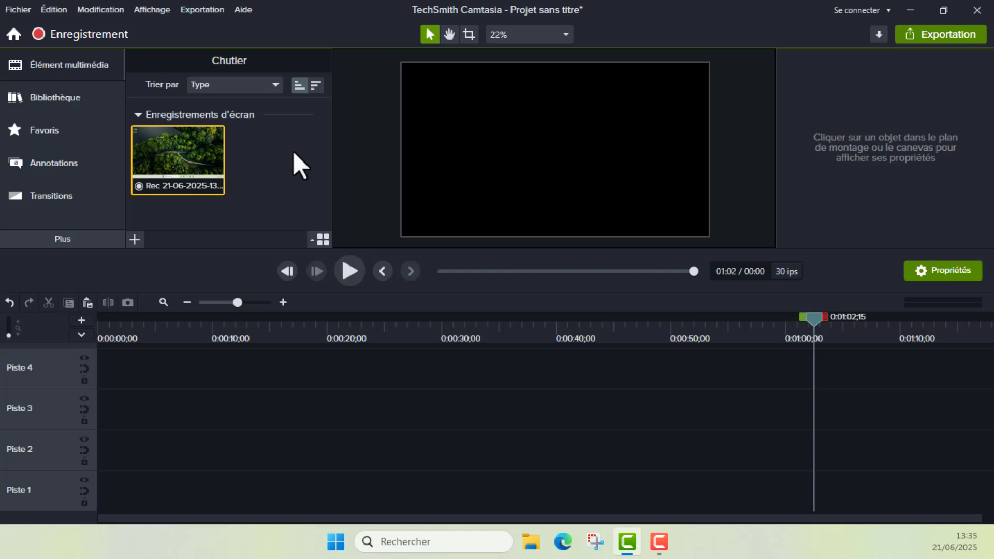
# - Open the screen recorder through the new recording option of the welcome window
pyautogui.click(16, 30)
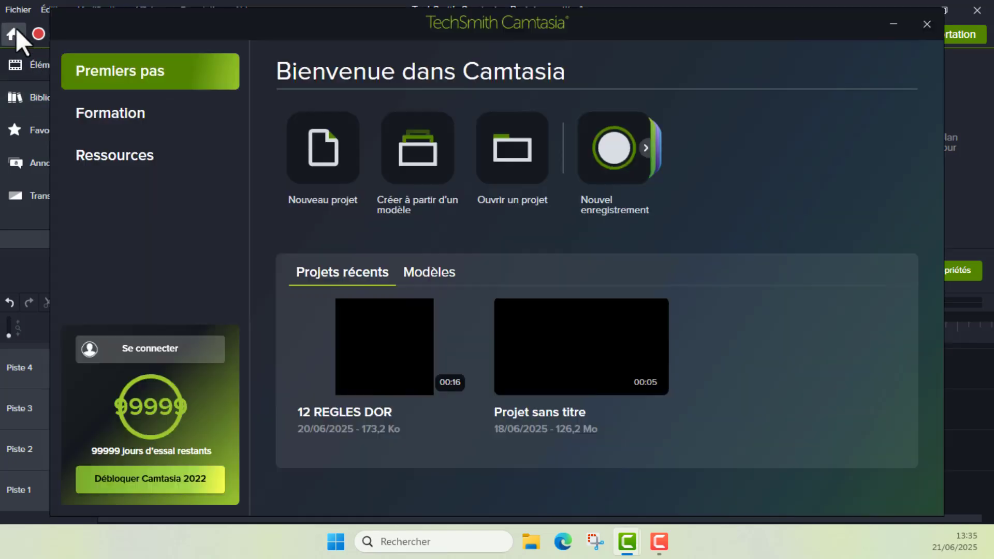
pyautogui.click(625, 137)
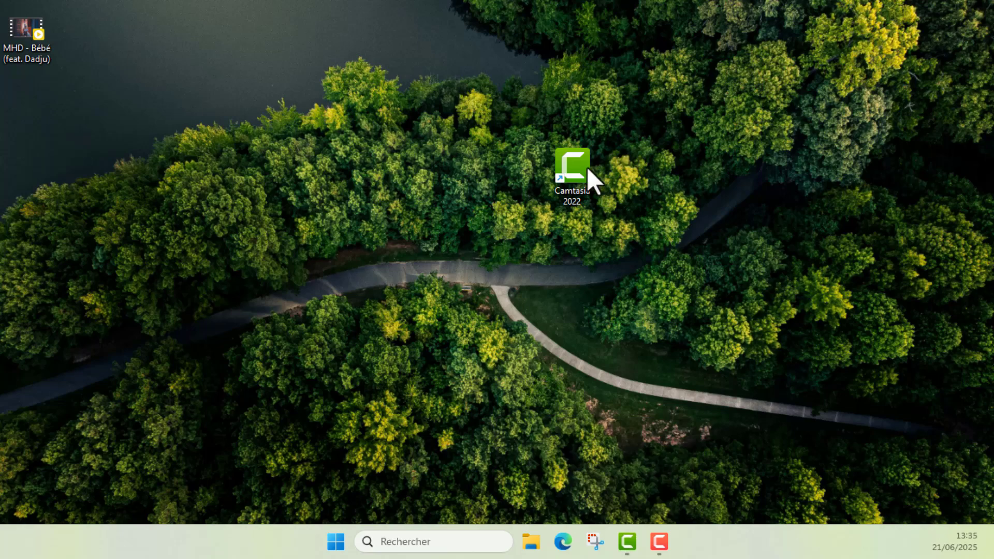
pyautogui.click(663, 556)
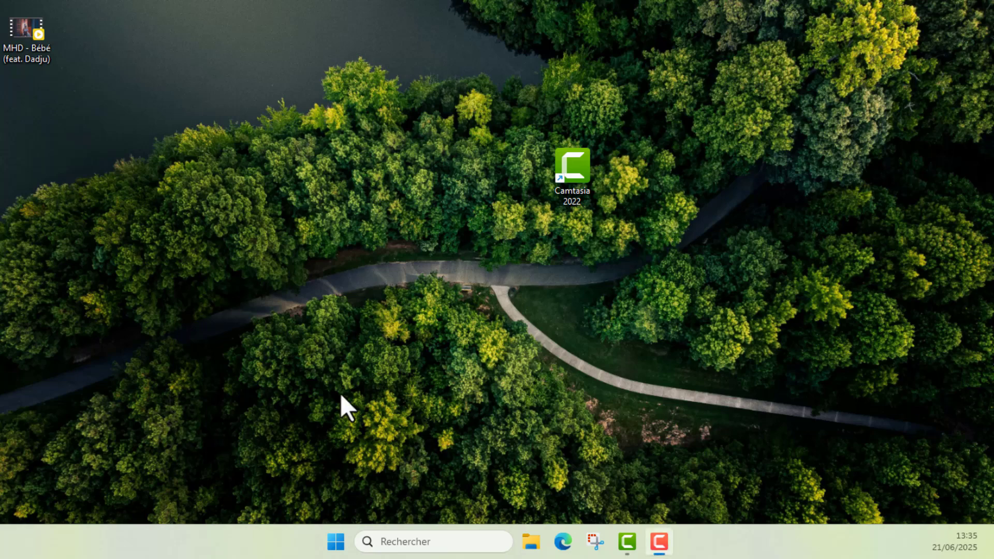
# - Make a new screen recording from the Camtasia editor and preview the first seconds of the recorded clip
pyautogui.click(628, 542)
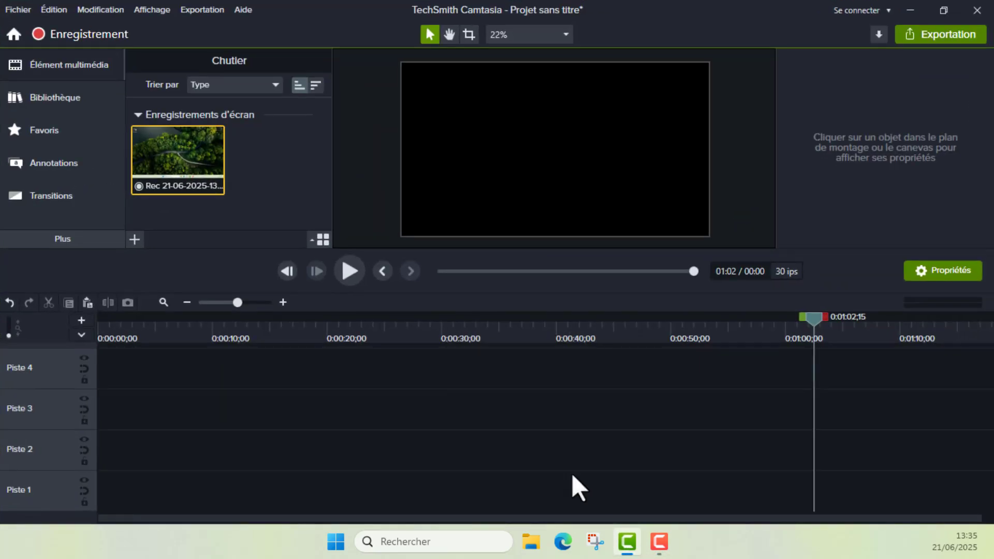
pyautogui.click(80, 33)
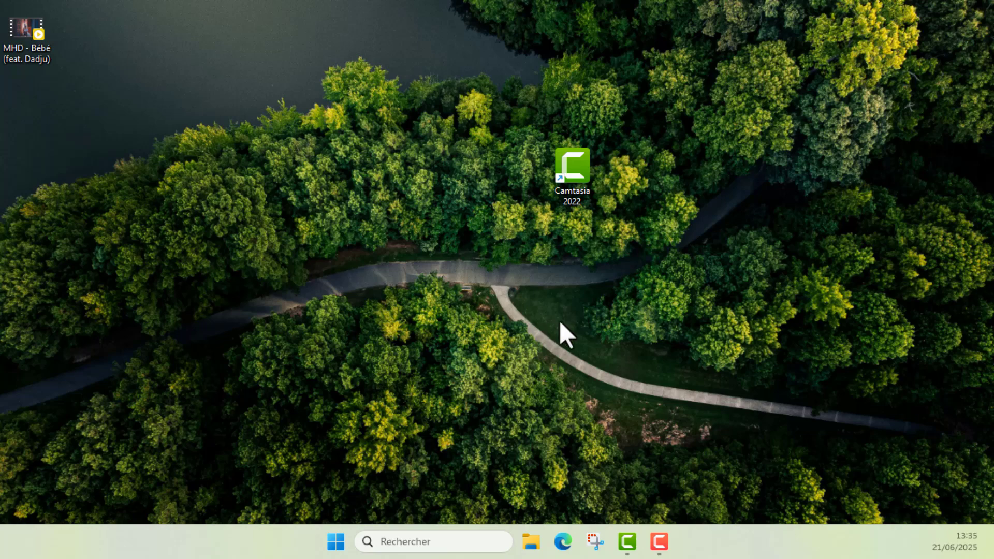
pyautogui.click(627, 541)
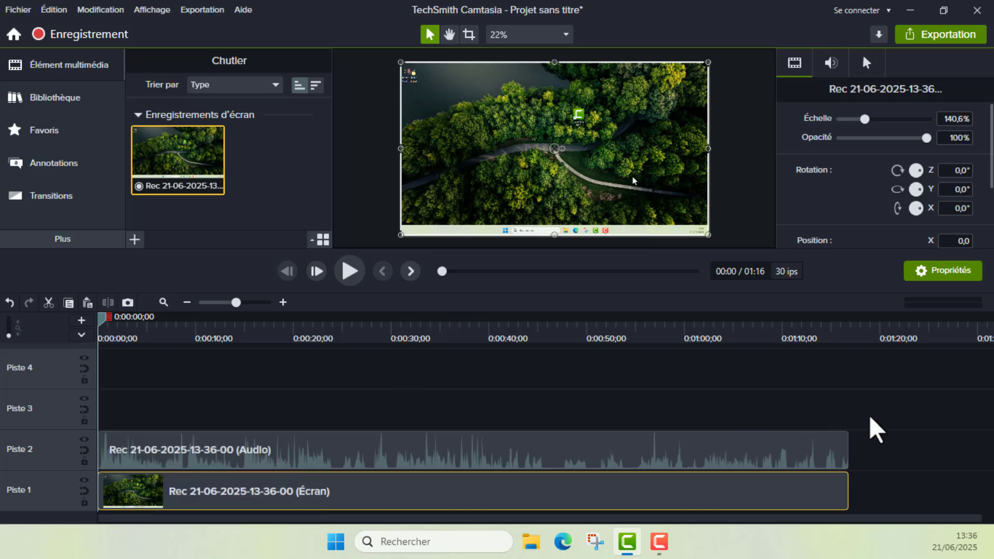
pyautogui.click(350, 283)
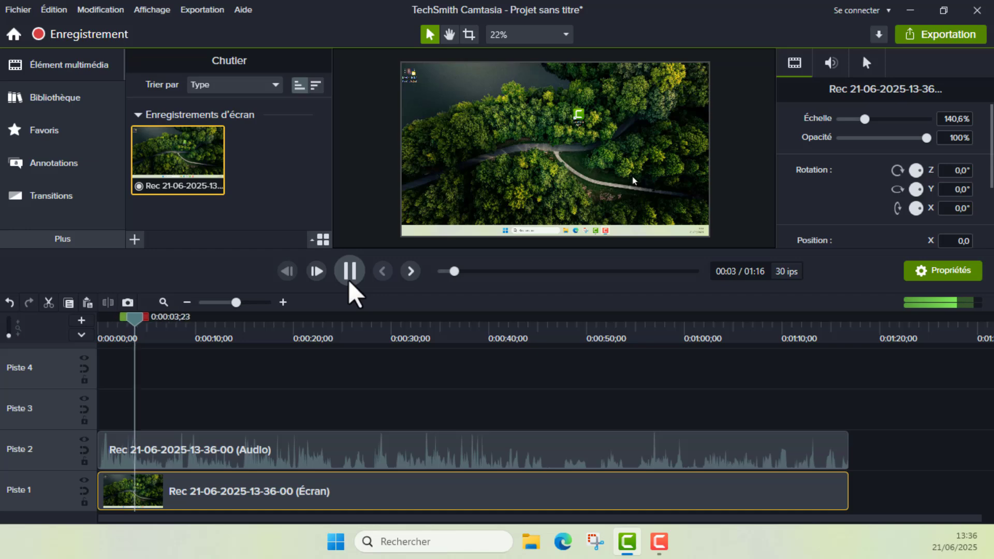
pyautogui.click(350, 284)
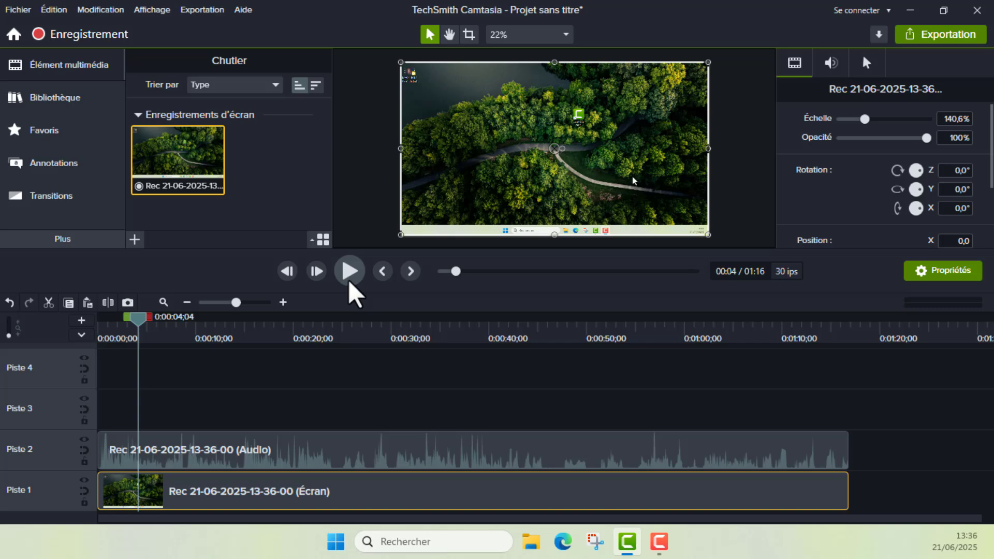
# - Apply the audio effects Fondu à l'approche and Fondu en sortie to the recording's audio clip on Piste 2
pyautogui.click(50, 239)
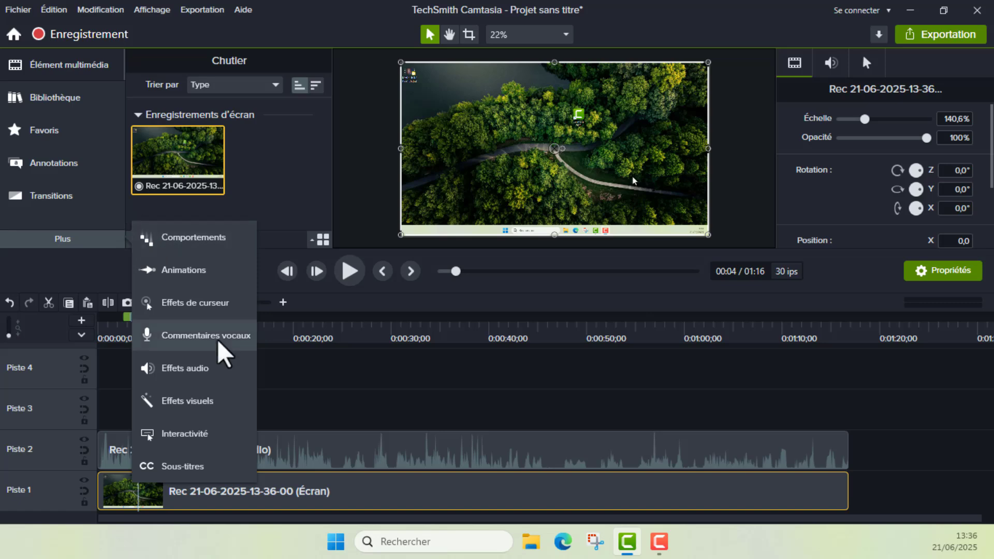
pyautogui.click(180, 371)
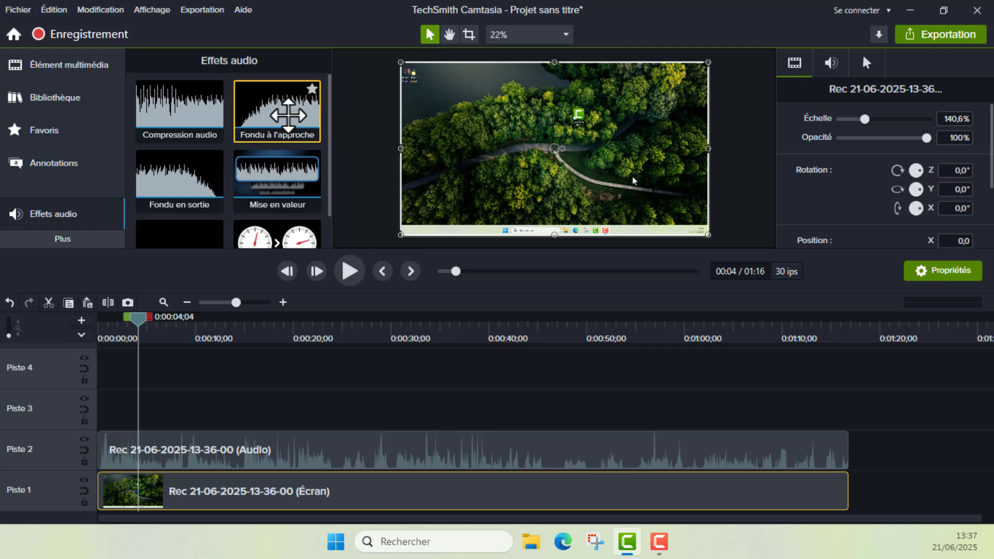
pyautogui.moveTo(288, 115); pyautogui.dragTo(243, 455)
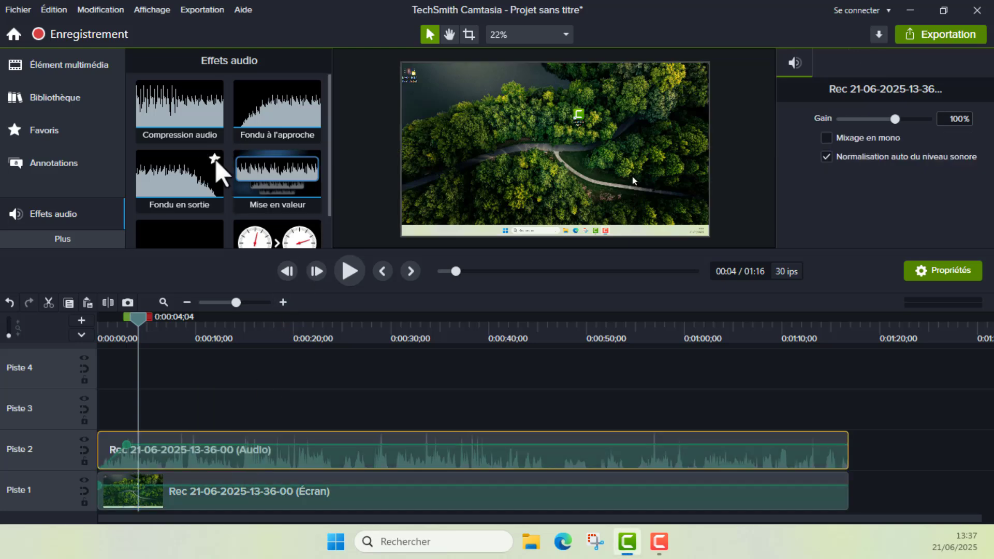
pyautogui.moveTo(181, 180); pyautogui.dragTo(761, 468)
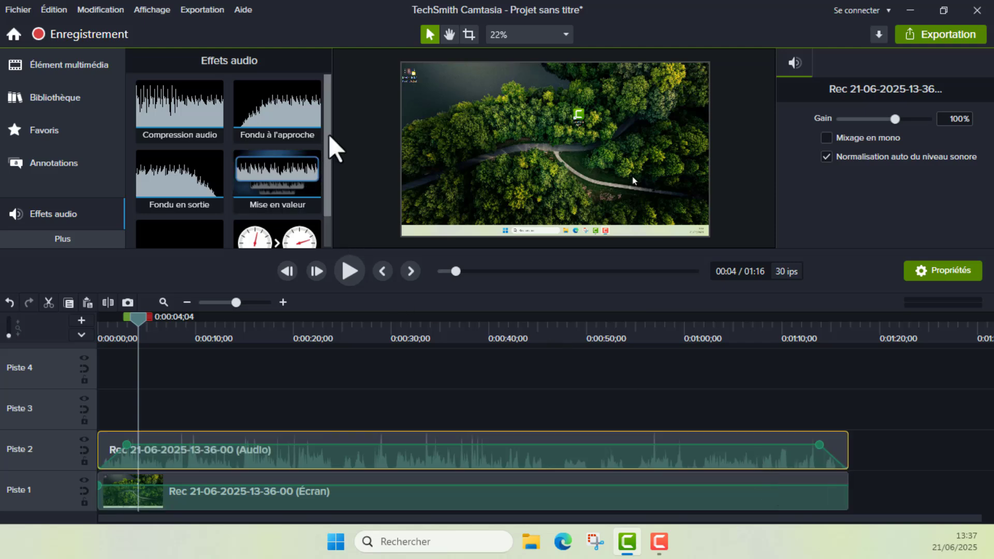
# - Add the Suppression du bruit effect to the audio clip on Piste 2 and play a few seconds to check it
pyautogui.moveTo(330, 149); pyautogui.dragTo(353, 193)
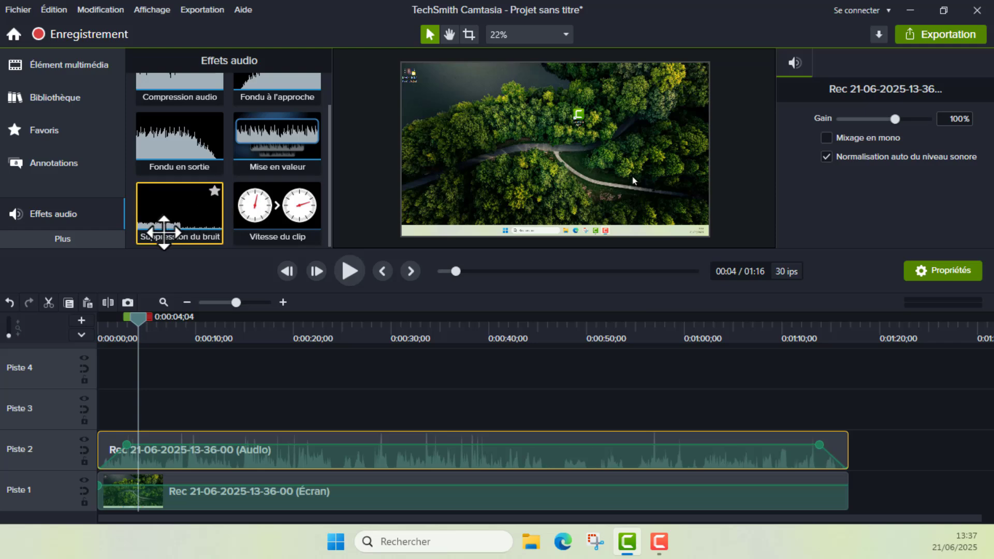
pyautogui.moveTo(170, 220); pyautogui.dragTo(369, 445)
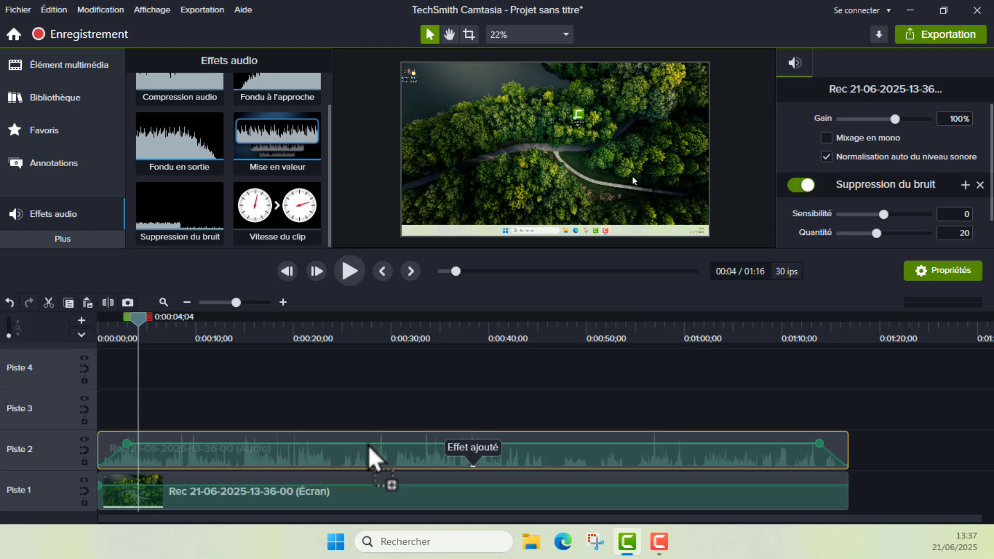
pyautogui.click(348, 283)
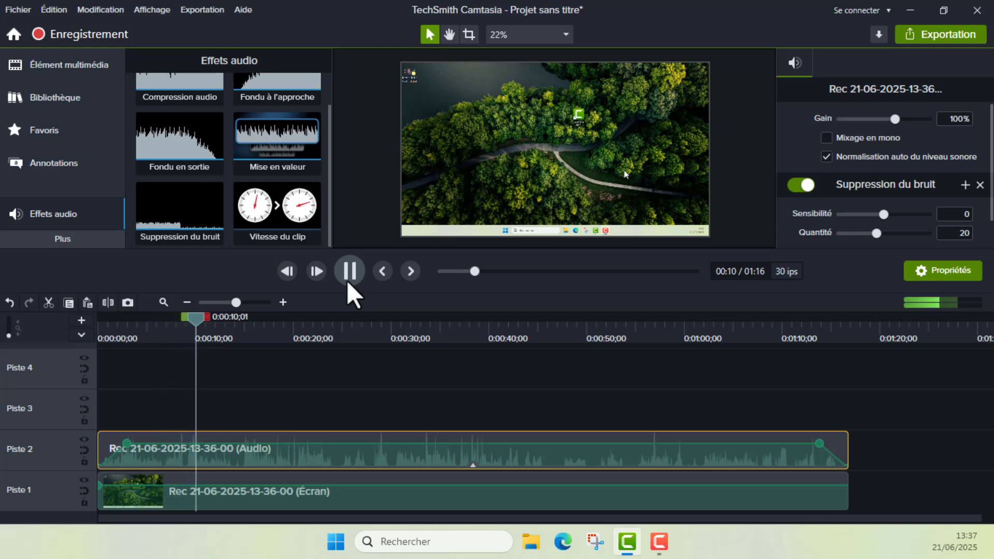
pyautogui.click(347, 281)
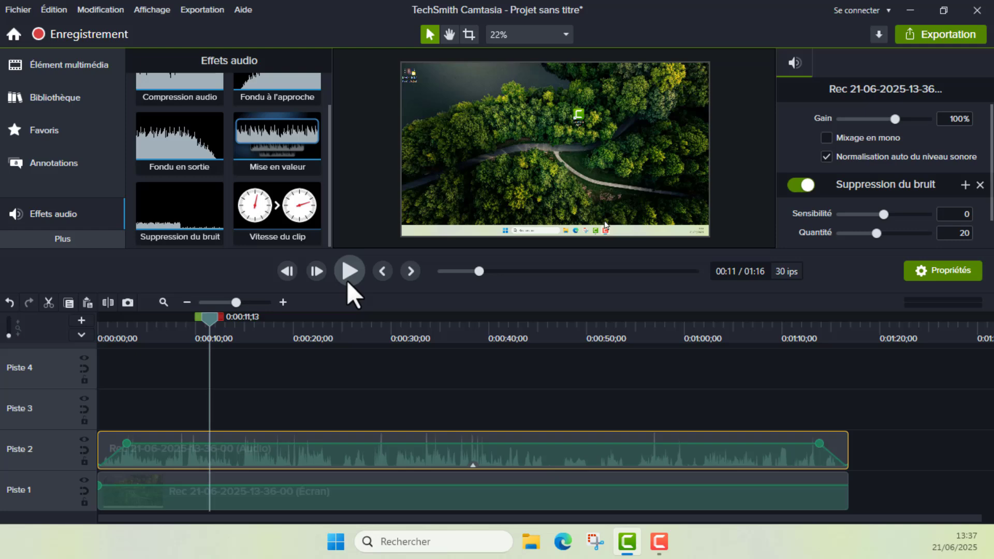
# - Start a Fichier local hérité export with custom production settings and the MP4 - Smart Player (HTML5) format
pyautogui.click(913, 31)
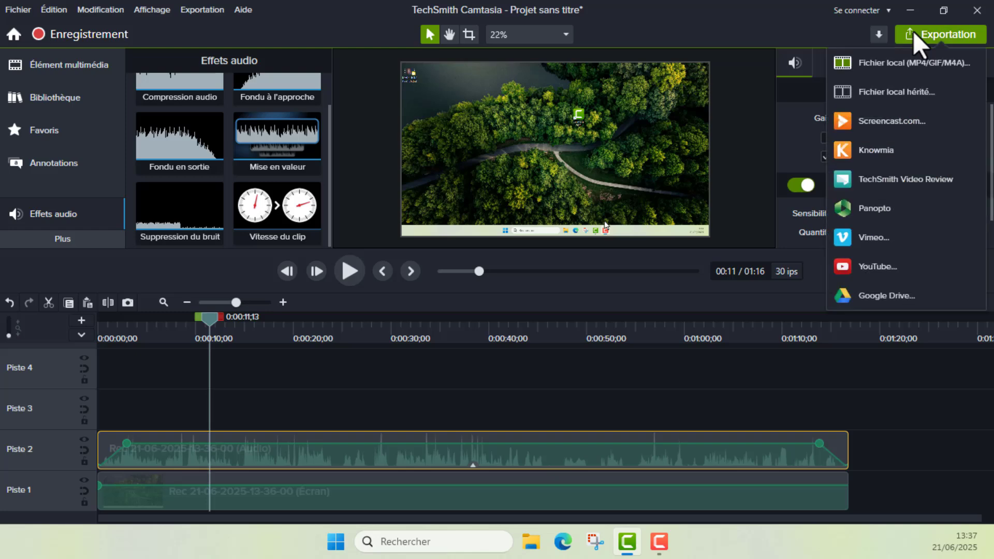
pyautogui.click(900, 98)
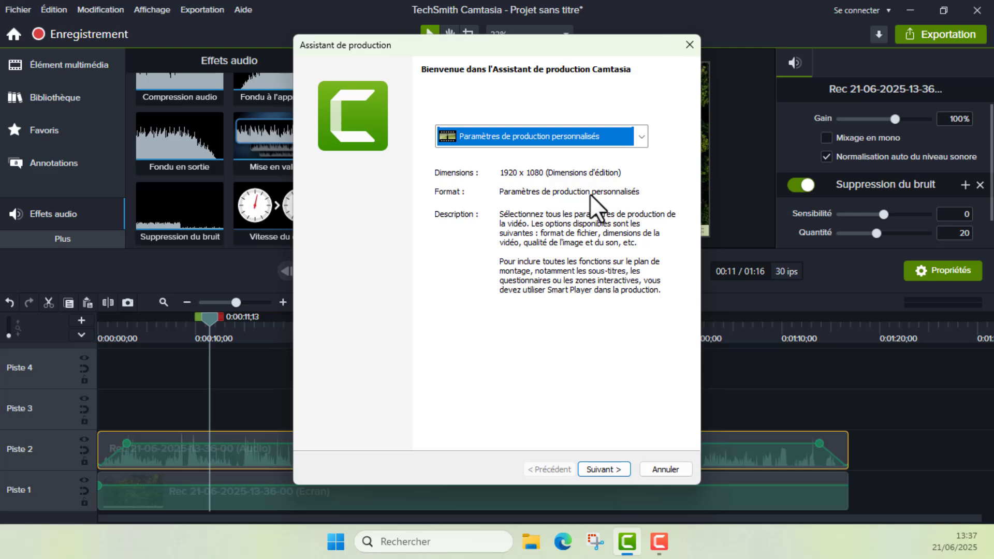
pyautogui.click(604, 469)
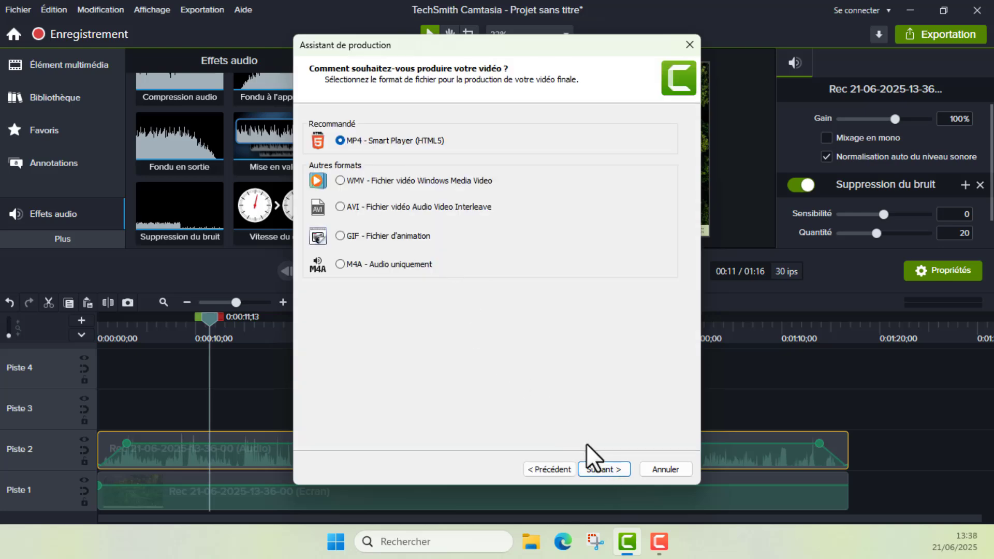
pyautogui.click(604, 469)
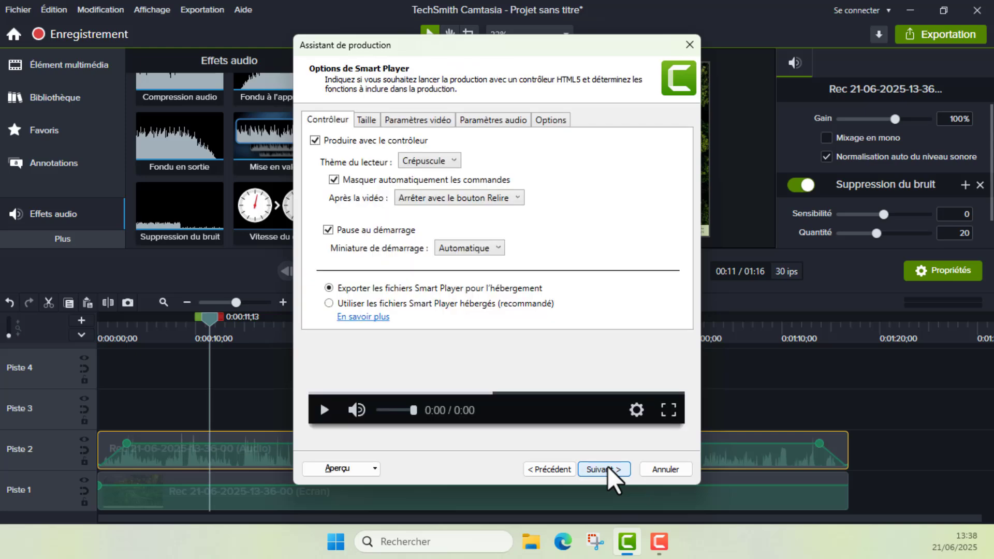
# - Review the Smart Player size, video settings, audio settings and general options for the production
pyautogui.click(369, 121)
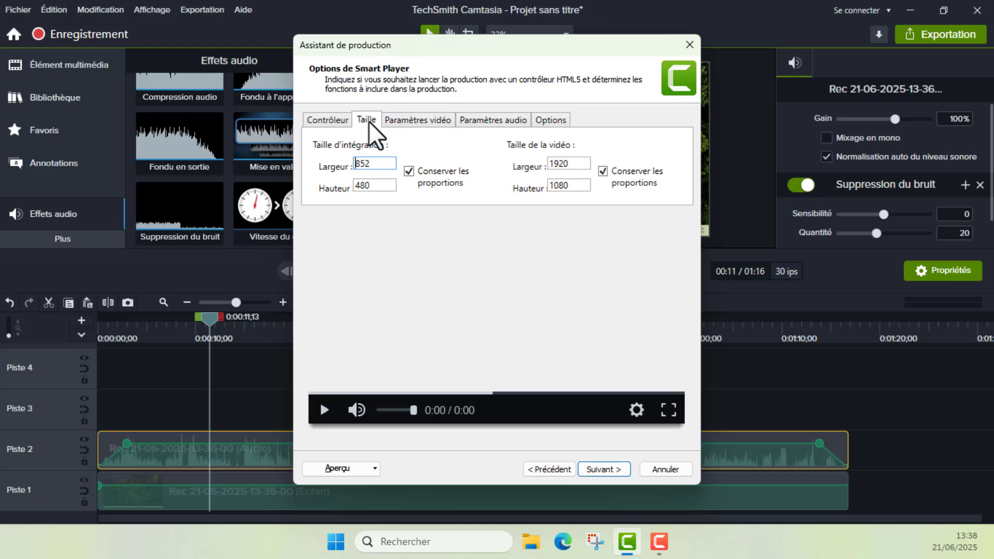
pyautogui.click(421, 118)
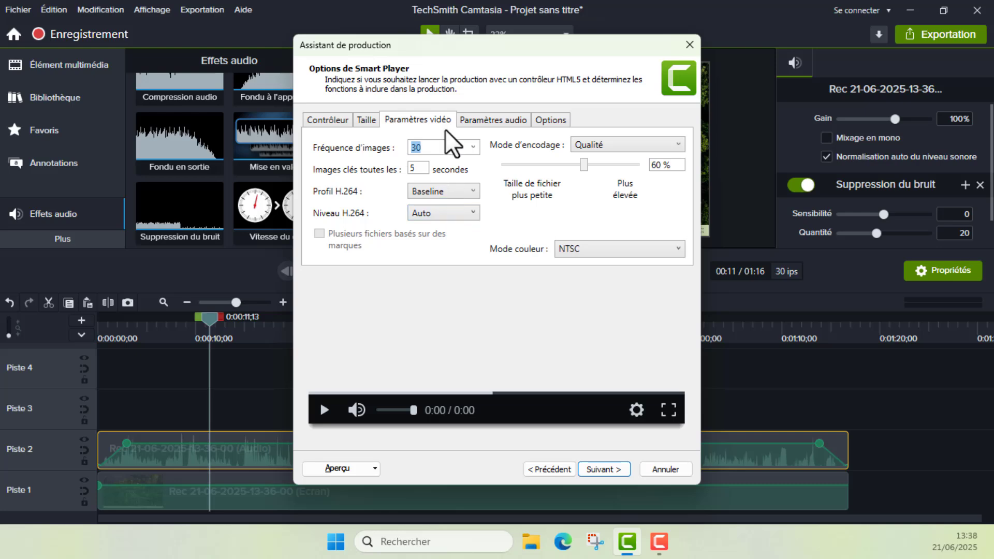
pyautogui.click(486, 122)
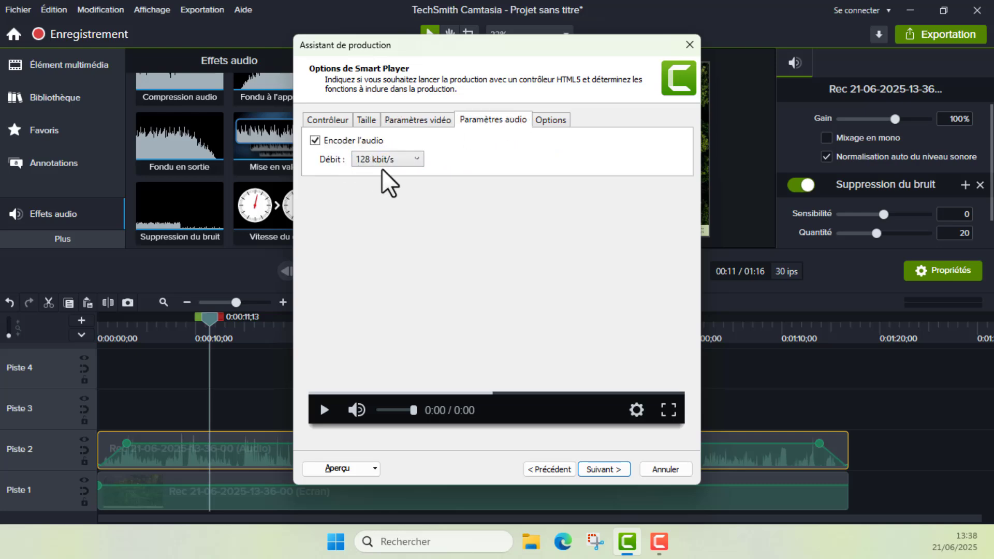
pyautogui.click(554, 121)
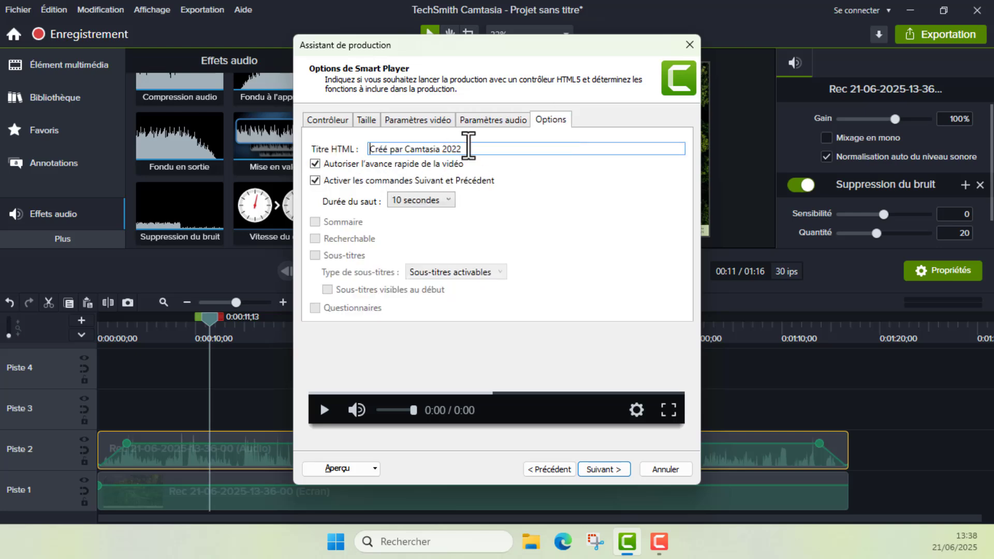
# - Accept the Smart Player and video options, and name the production "CAPTURE D'ecran"
pyautogui.click(607, 468)
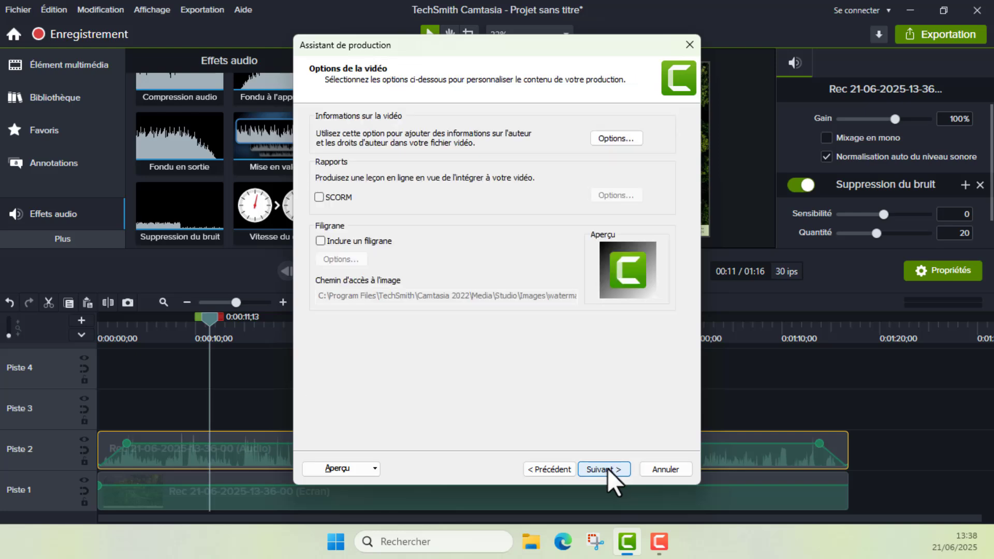
pyautogui.click(607, 468)
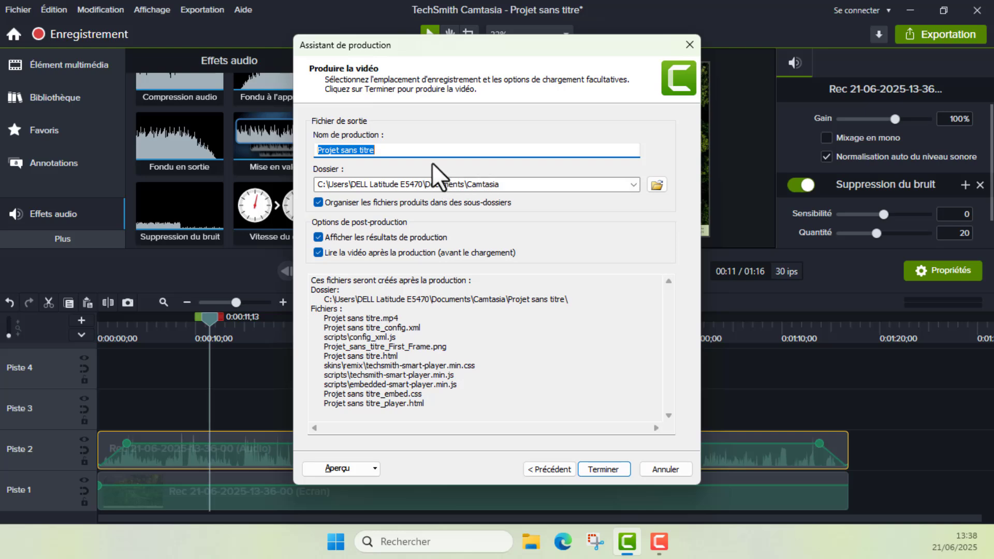
pyautogui.press('BackSpace')
pyautogui.write('CAP')
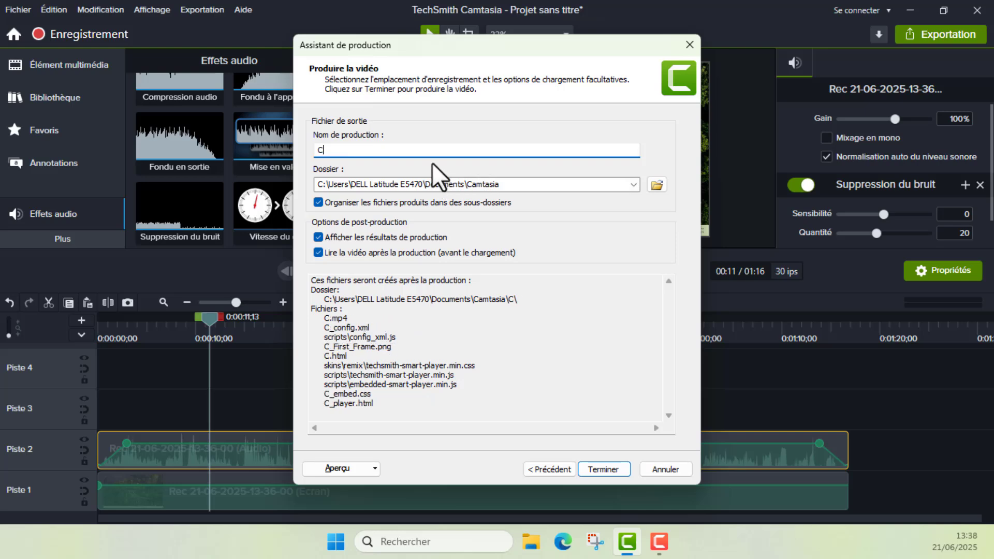
pyautogui.write('RE D4')
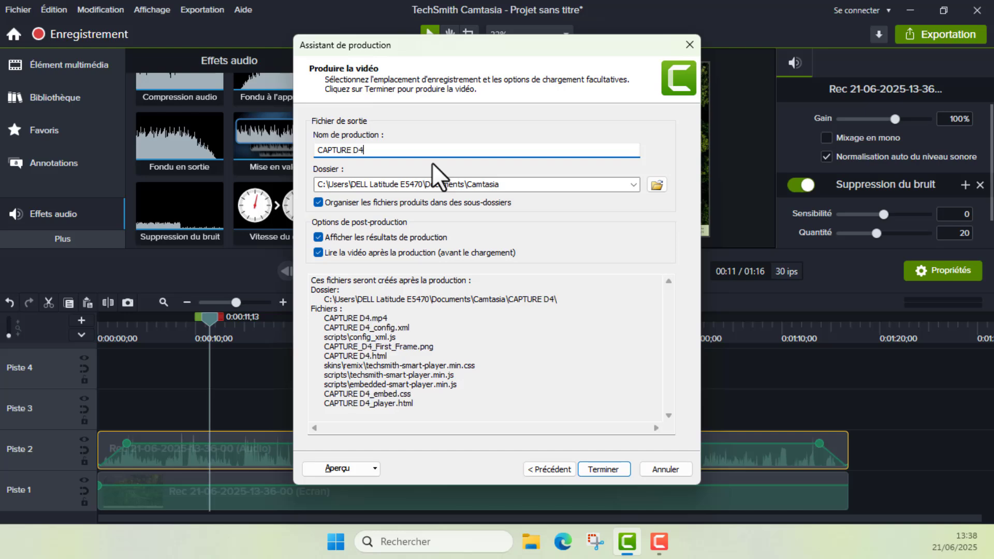
pyautogui.press('BackSpace')
pyautogui.write("'")
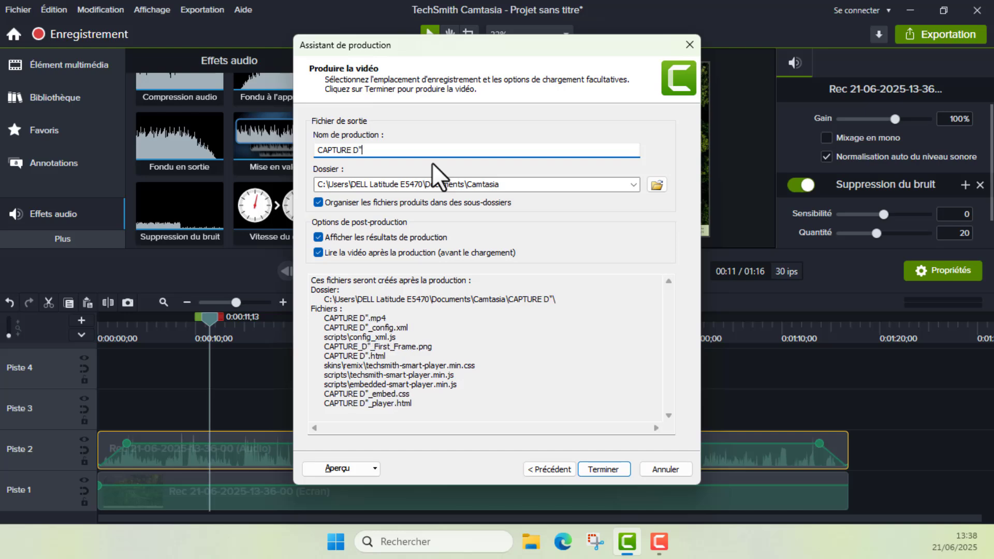
pyautogui.write('ecran')
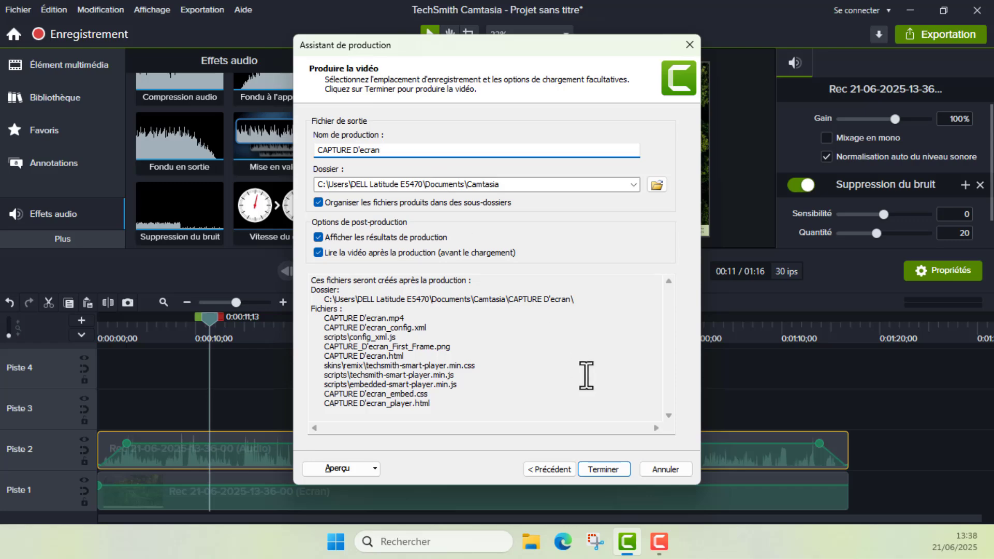
# - Render the video and close the production results to return to the editor
pyautogui.click(616, 470)
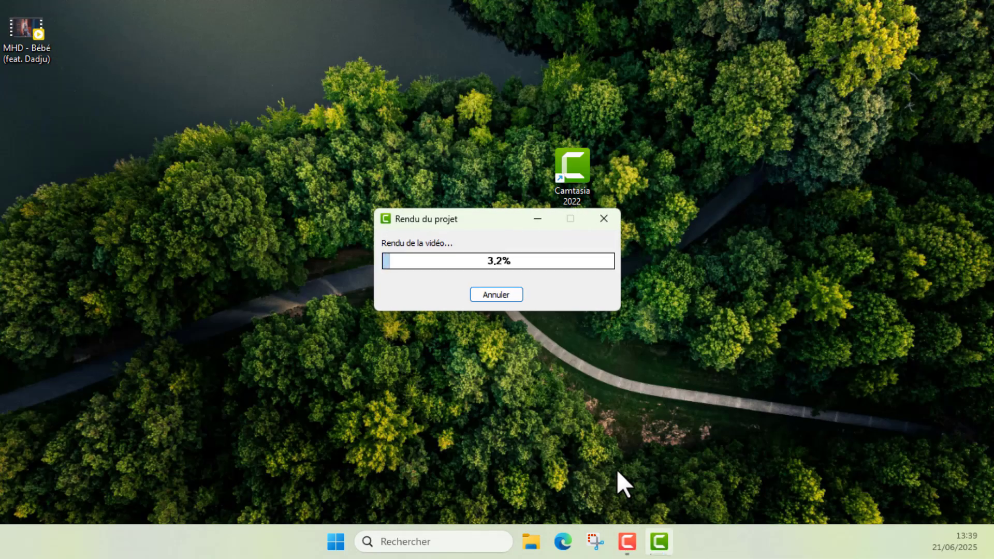
pyautogui.click(630, 543)
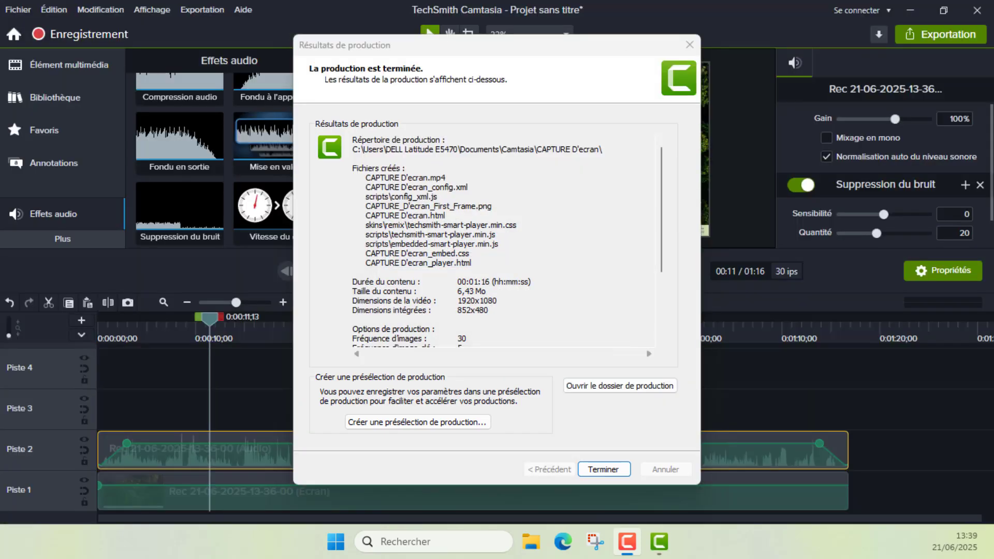
pyautogui.click(611, 466)
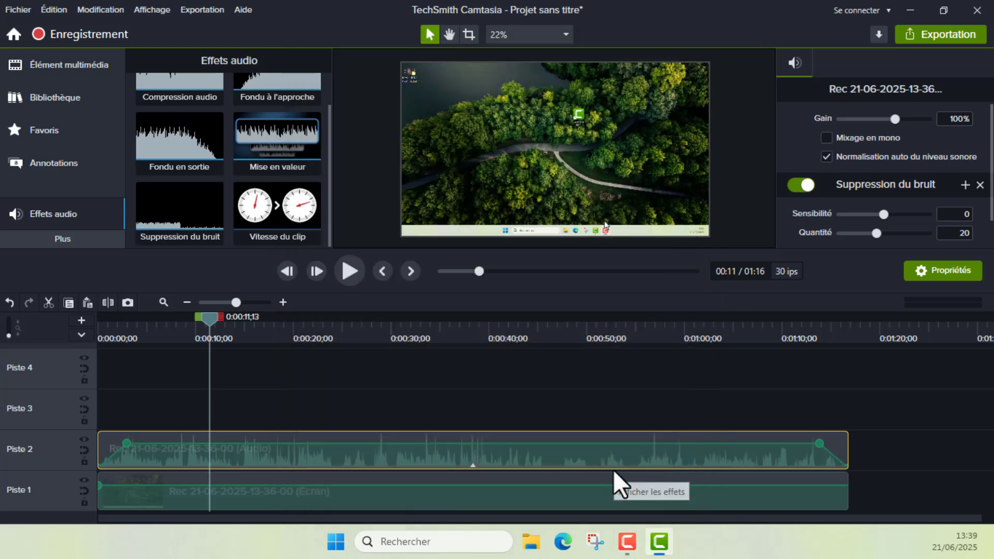